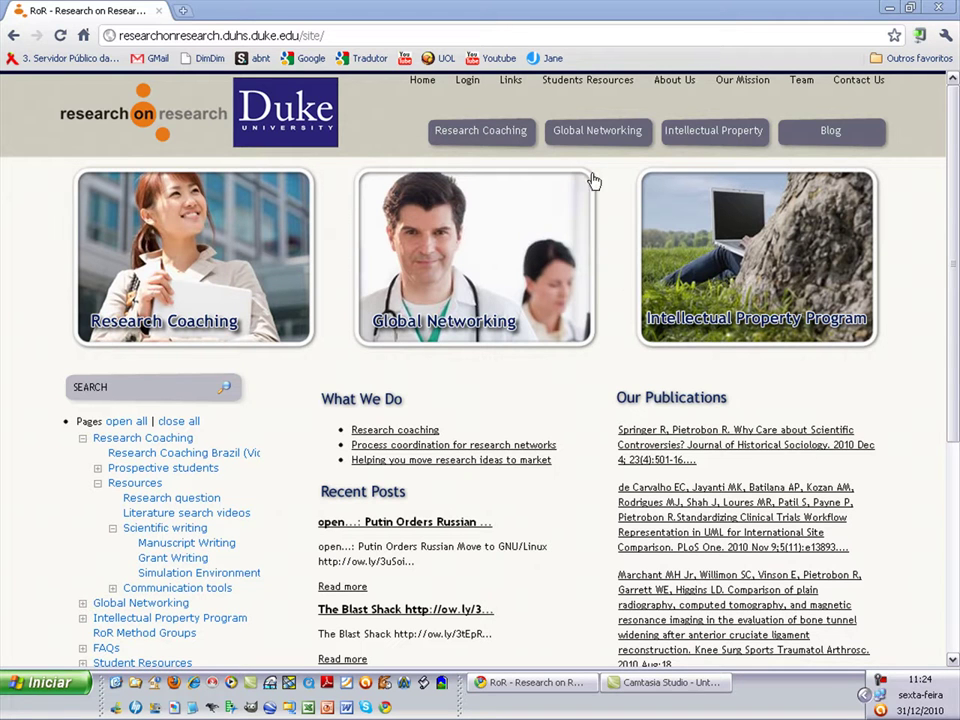
# Open the Jane site and enter 'clinical trials in Brazil' in the title/abstract box
pyautogui.click(544, 62)
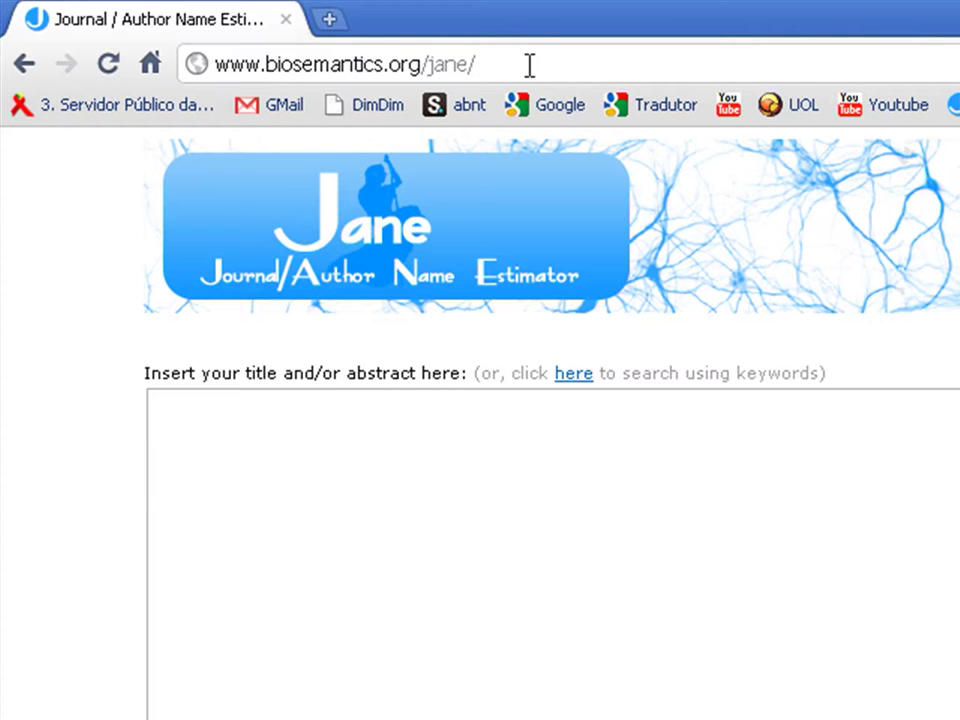
pyautogui.moveTo(530, 66); pyautogui.dragTo(118, 62)
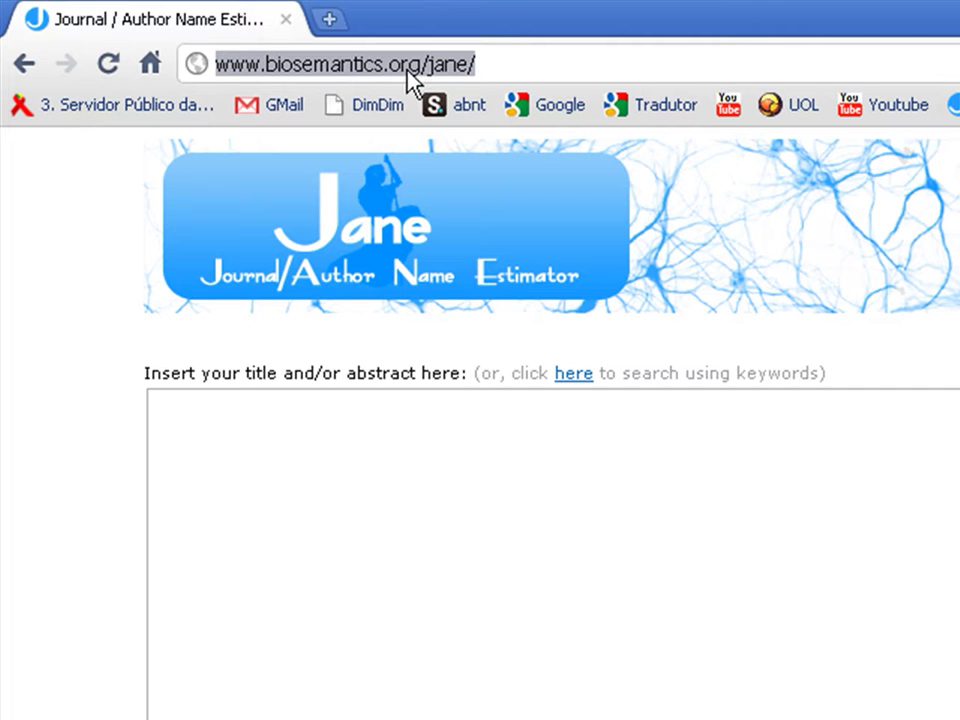
pyautogui.click(401, 436)
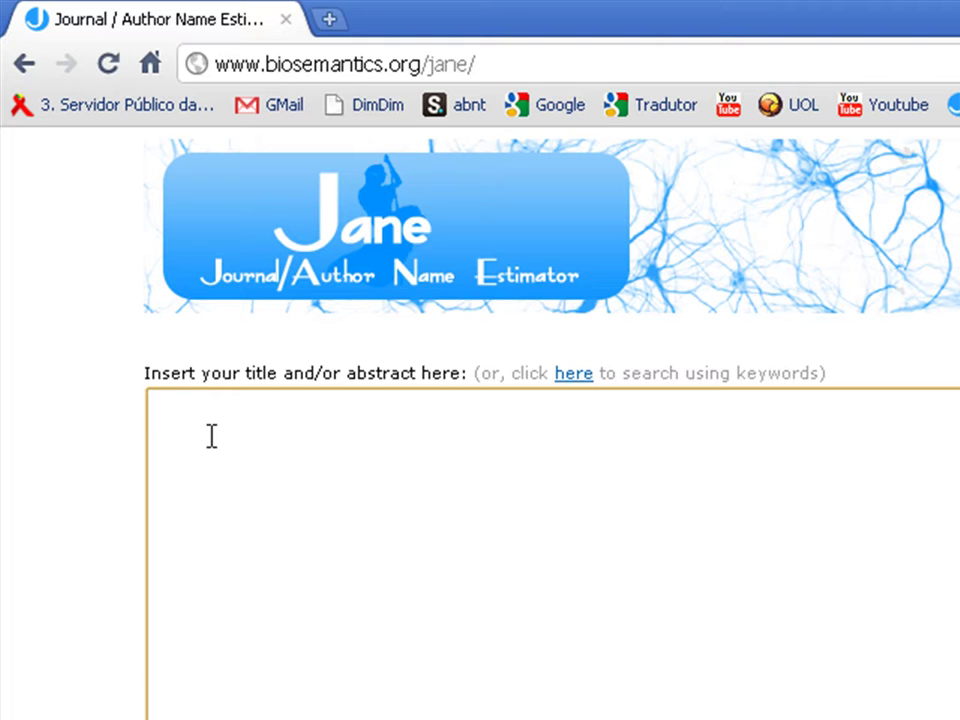
pyautogui.write('clinical')
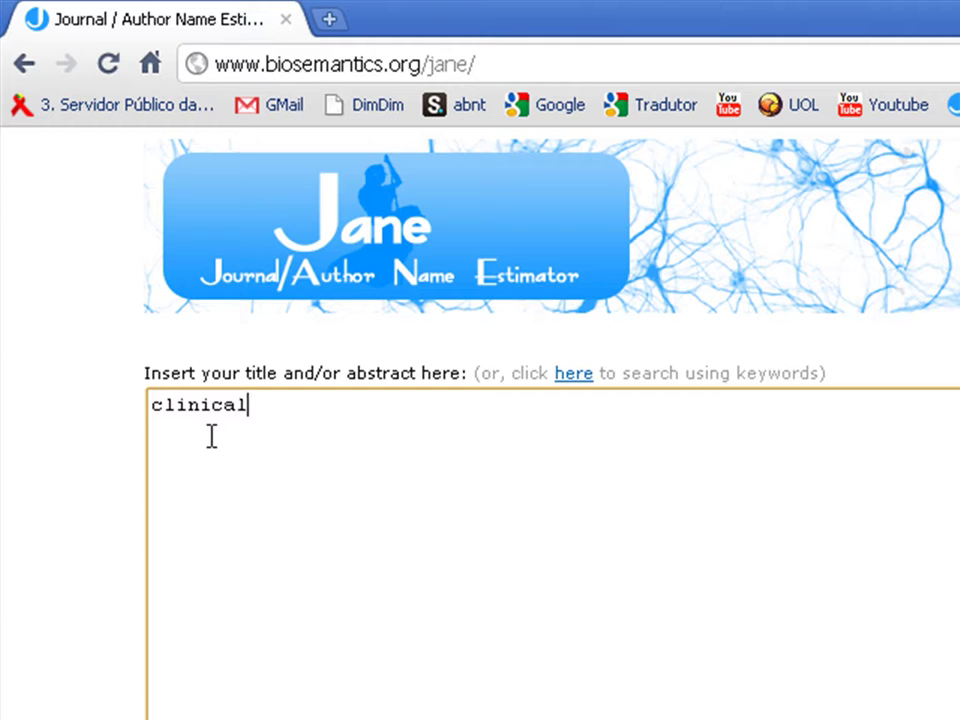
pyautogui.write(' trials in ')
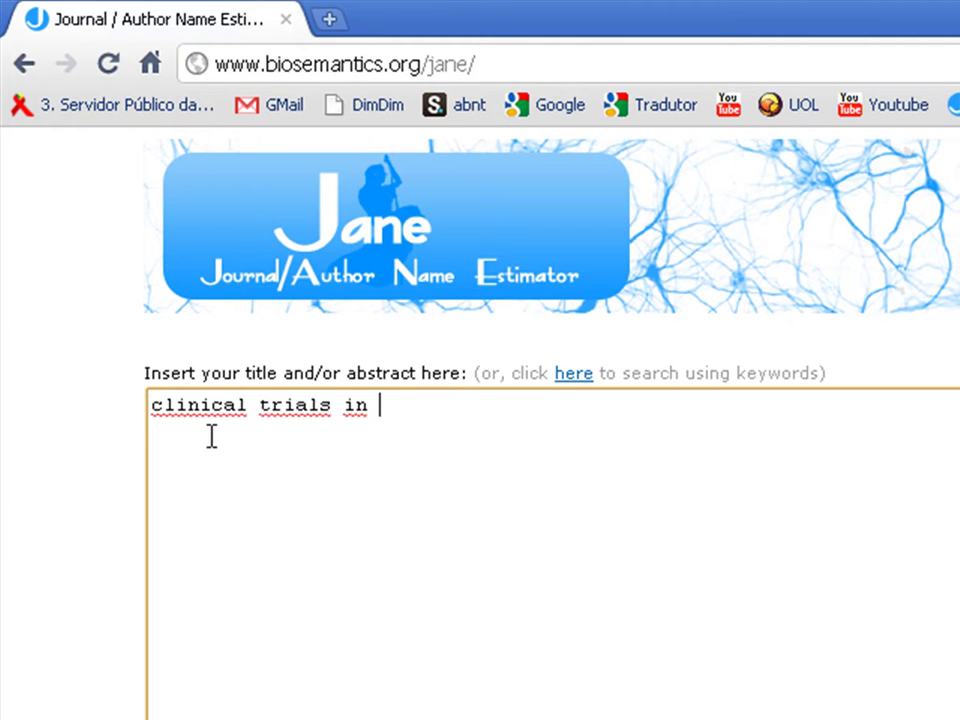
pyautogui.write('bra')
pyautogui.press('BackSpace')
pyautogui.press('BackSpace')
pyautogui.press('BackSpace')
pyautogui.write('Brazil')
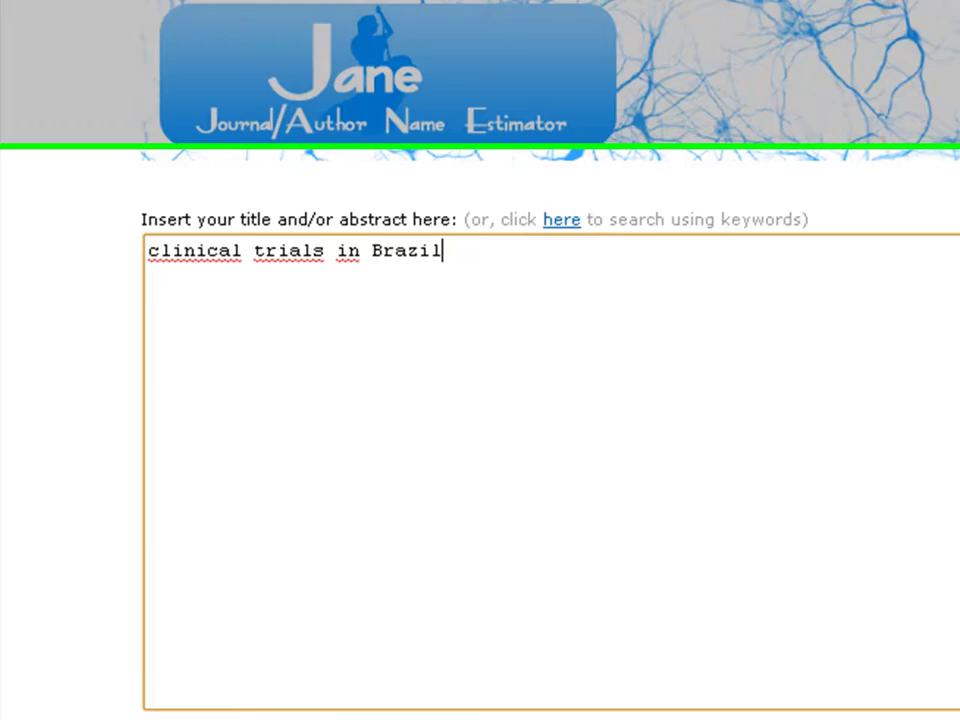
# Find journals for 'clinical trials in Brazil', then show and hide Cad Saude Publica's supporting articles
pyautogui.click(210, 719)
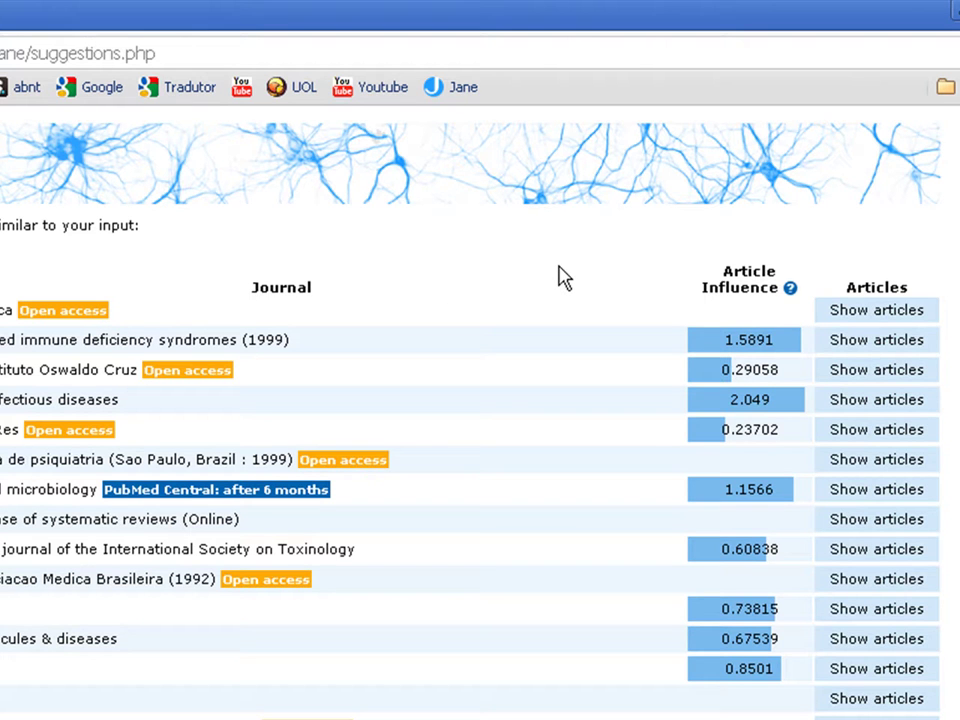
pyautogui.click(883, 313)
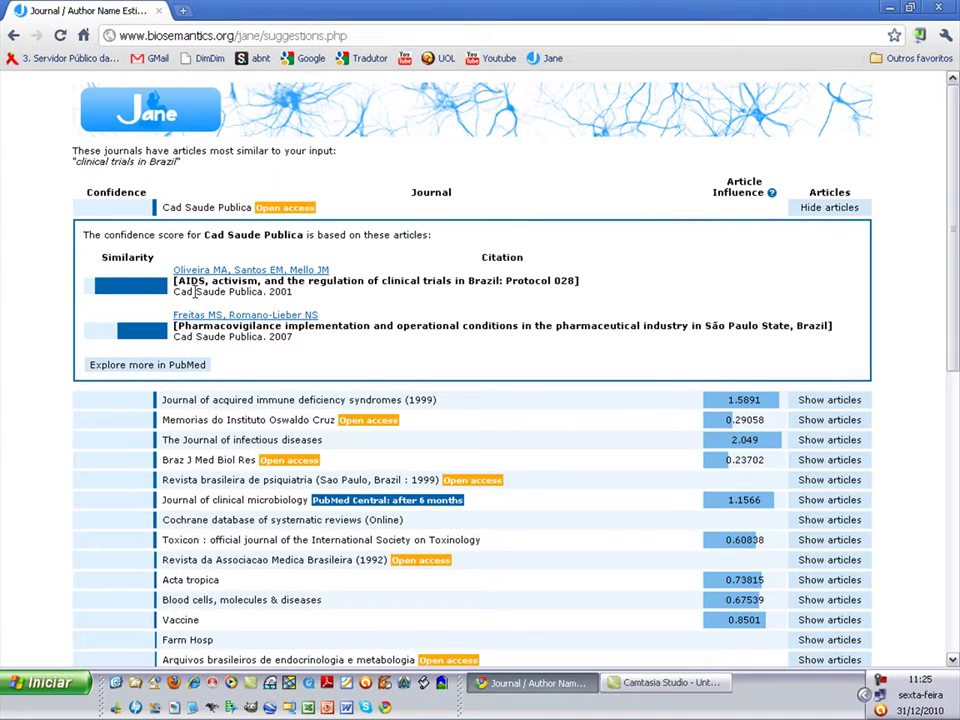
pyautogui.click(812, 212)
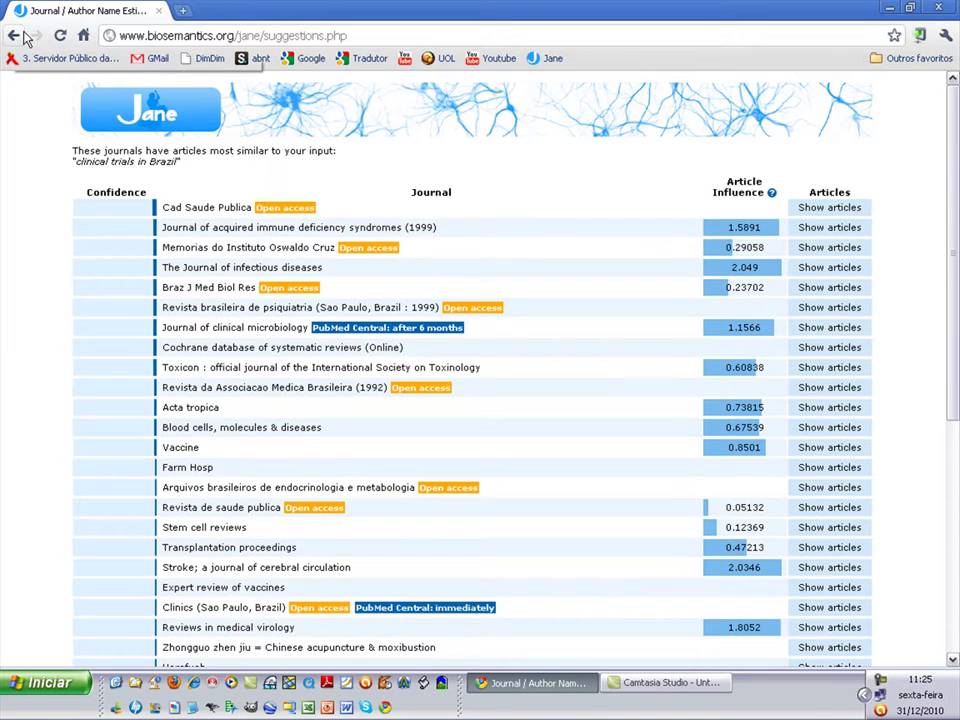
# Retrieve authors matching the query and view top author Bereczki D.'s known e-mail addresses
pyautogui.click(14, 37)
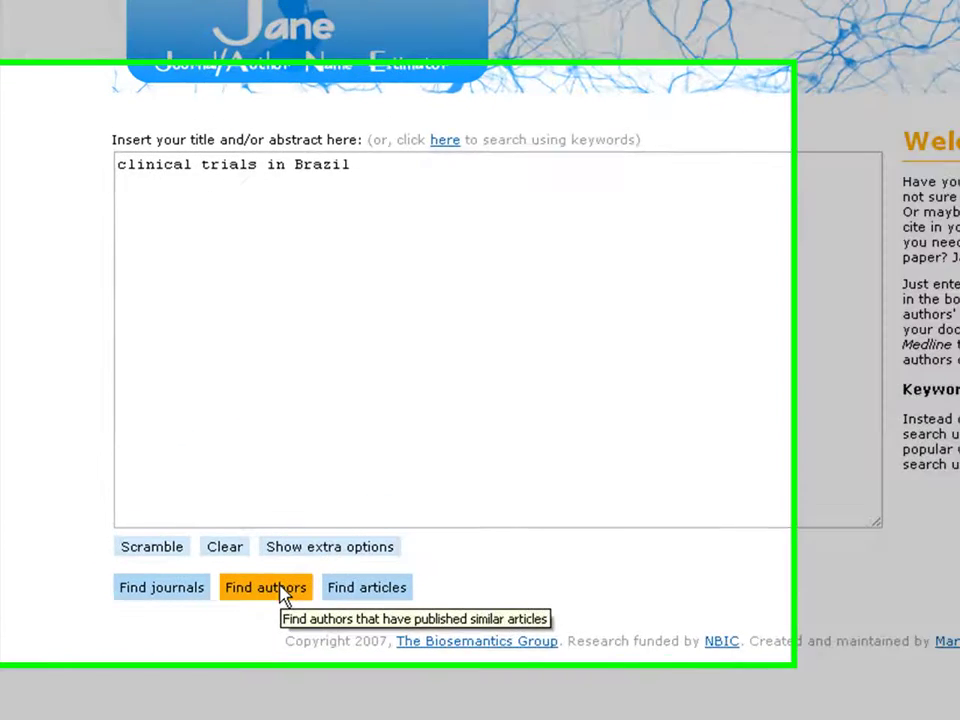
pyautogui.click(283, 594)
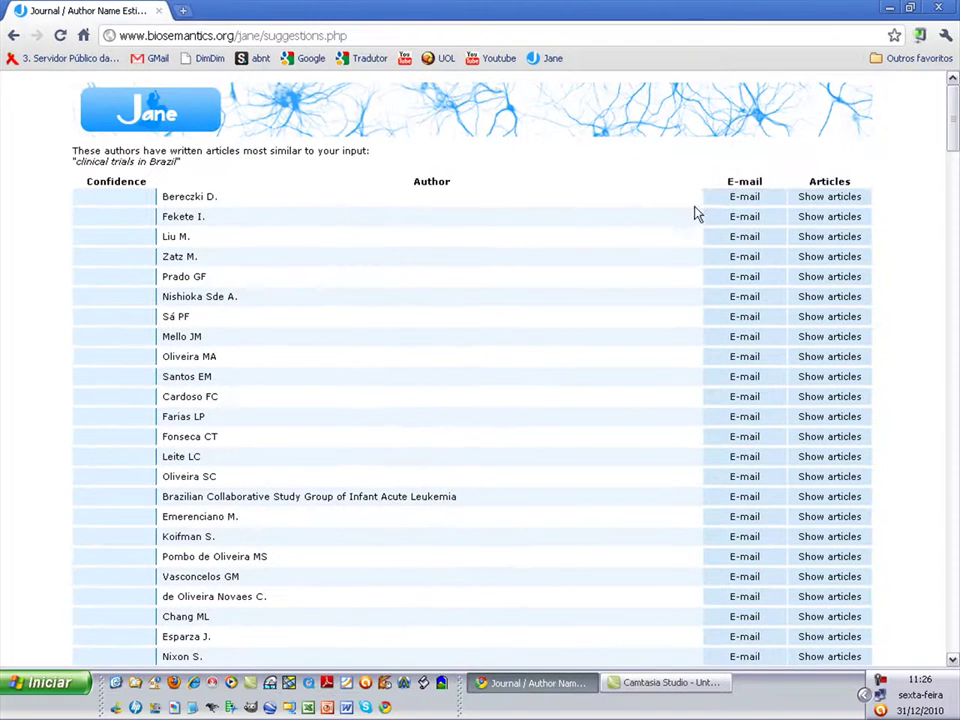
pyautogui.click(740, 198)
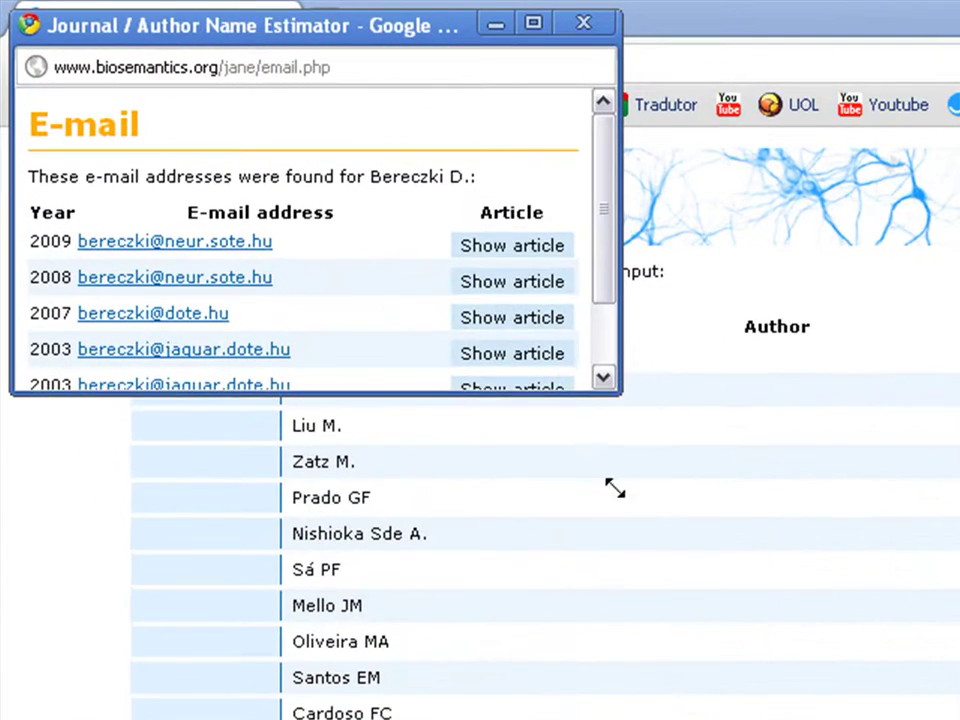
pyautogui.moveTo(614, 488); pyautogui.dragTo(614, 512)
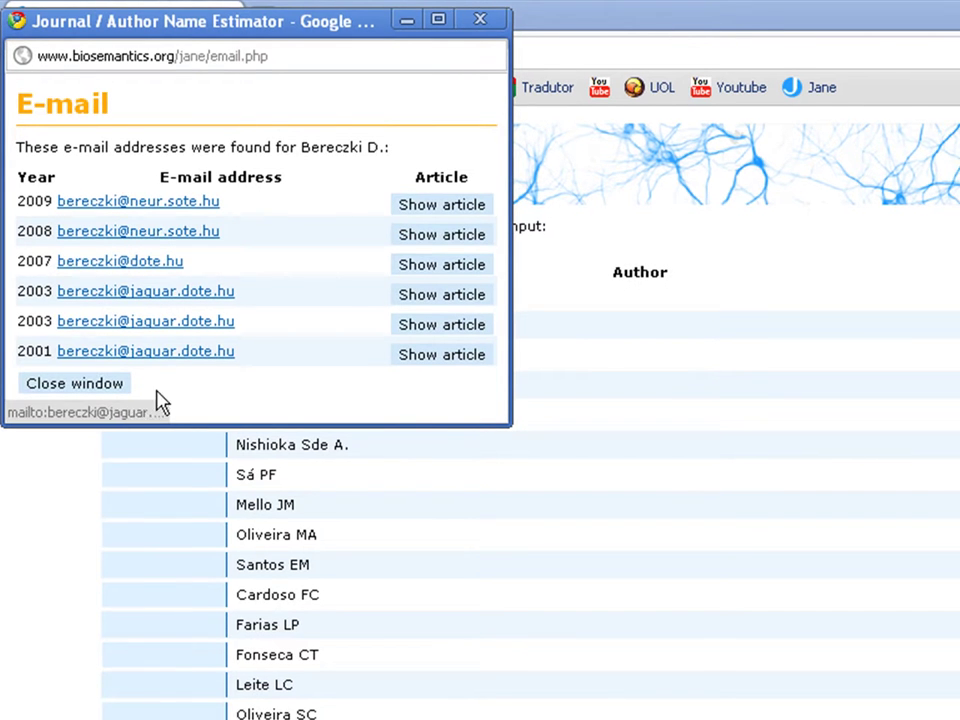
pyautogui.click(101, 385)
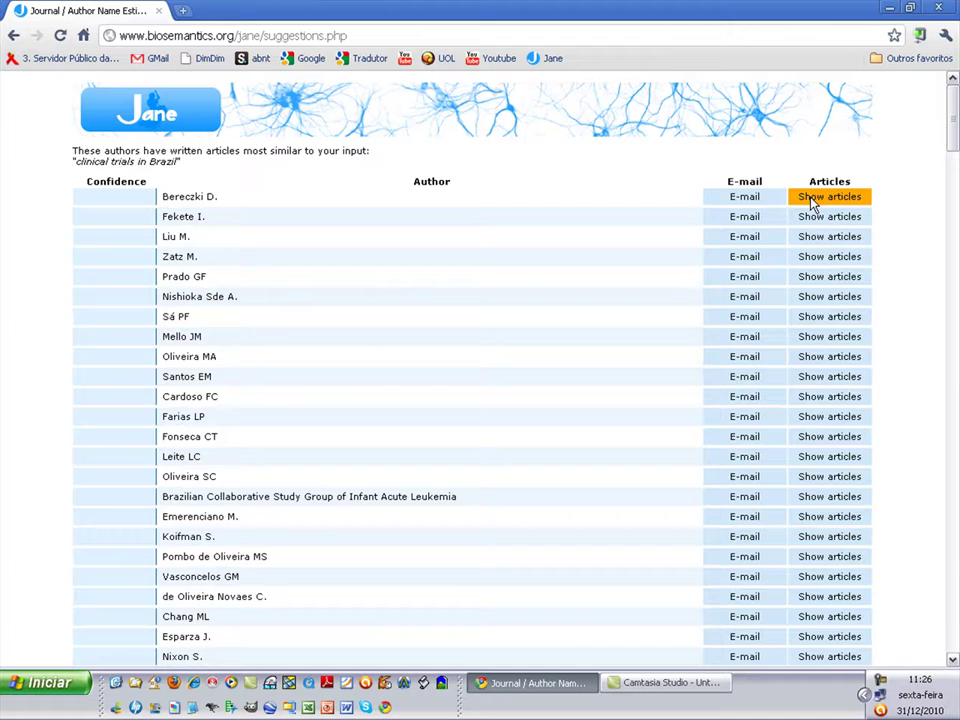
# Show and hide Bereczki D.'s matching articles, then return to the query page
pyautogui.click(829, 196)
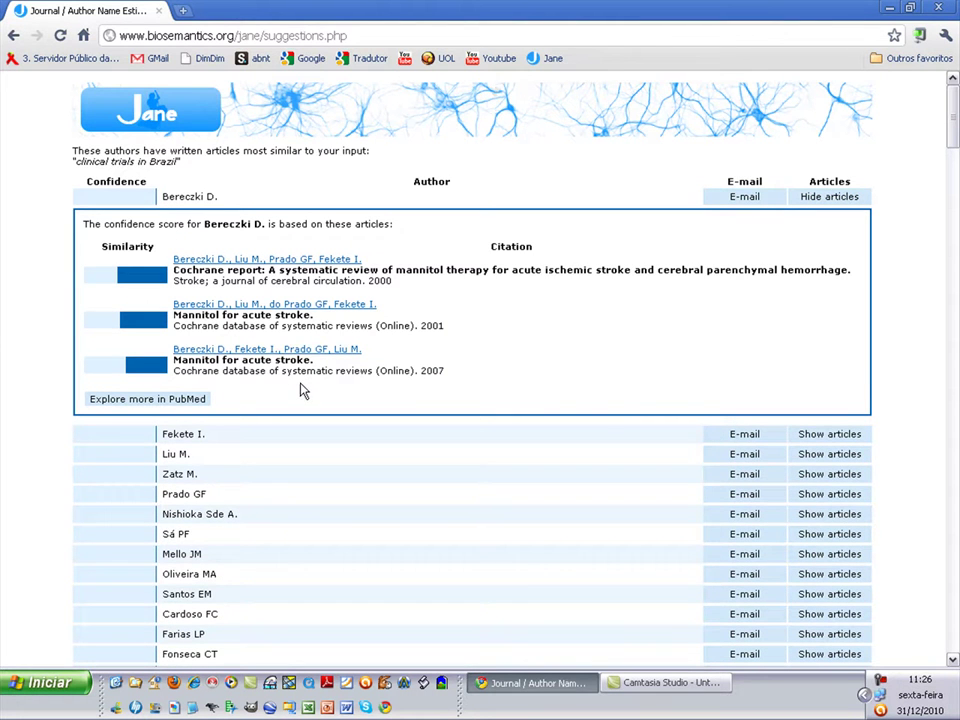
pyautogui.click(817, 198)
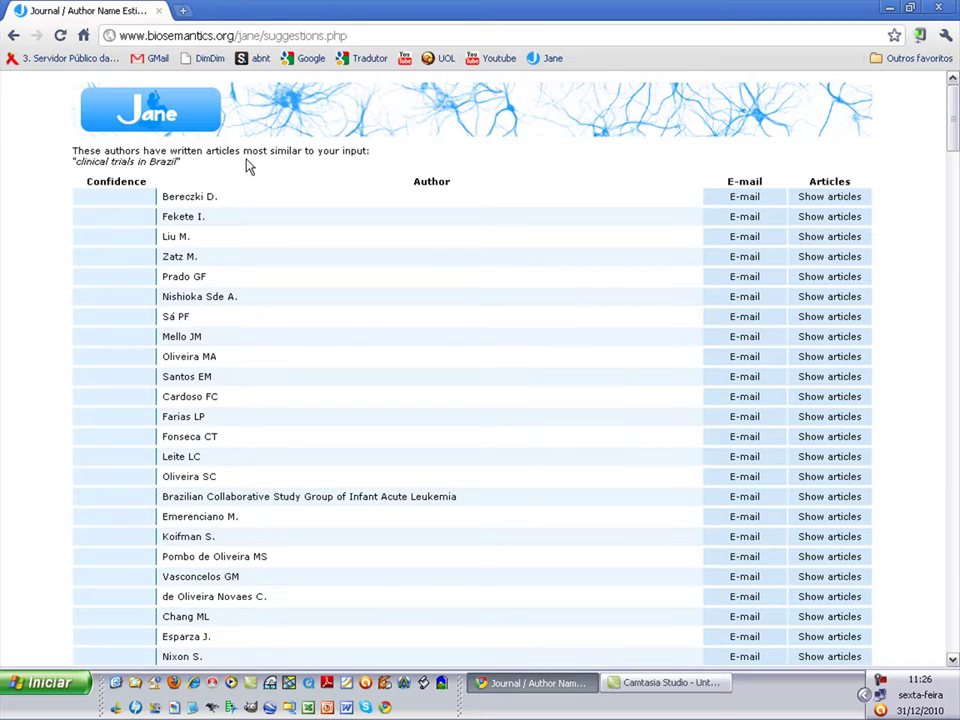
pyautogui.click(13, 38)
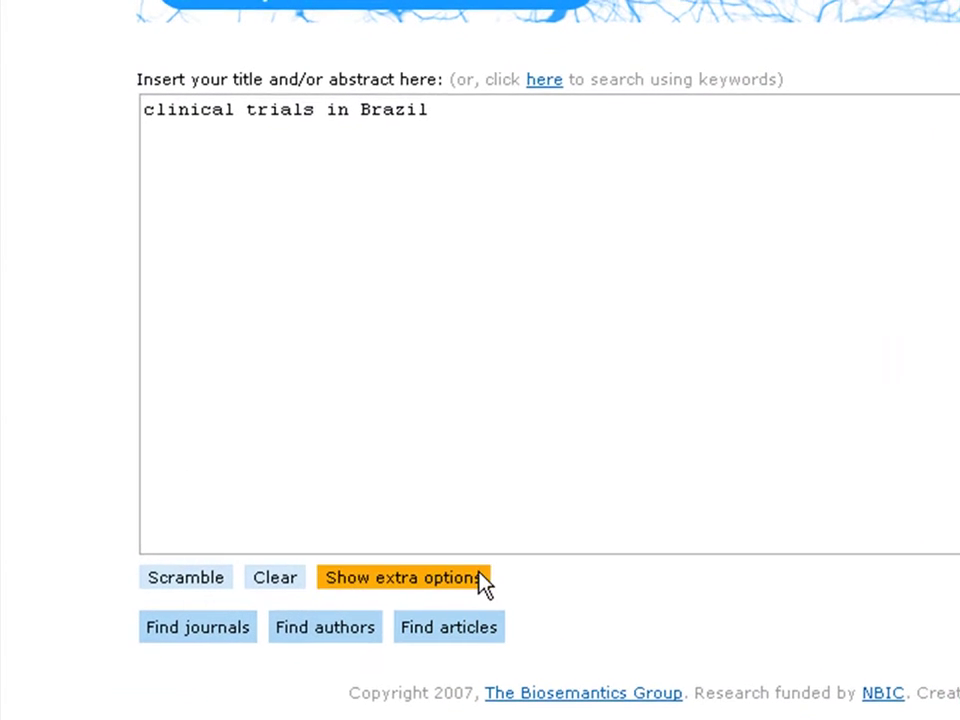
# Run Find articles for 'clinical trials in Brazil' to get similar PubMed articles
pyautogui.click(466, 637)
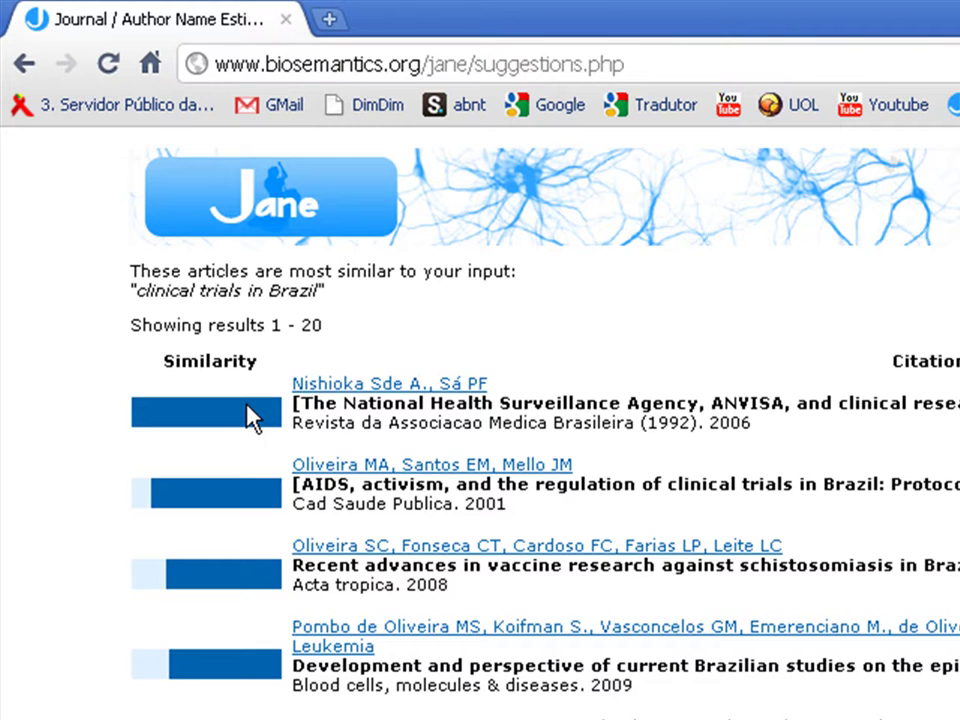
pyautogui.moveTo(250, 415)
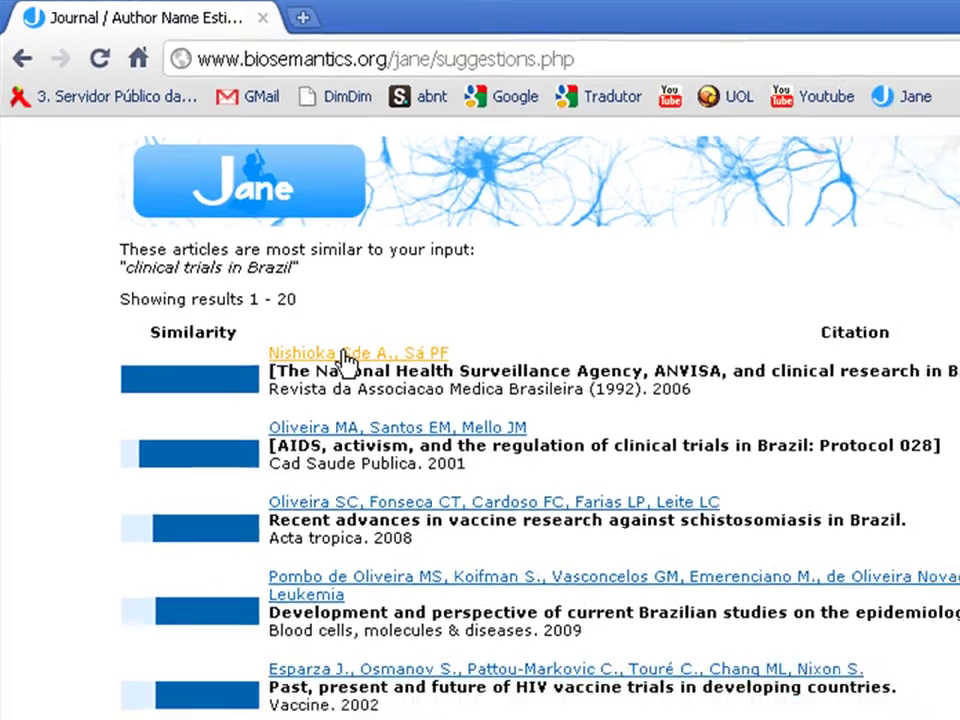
# Open the top 2006 ANVISA article's PubMed record in a new tab, then return to Jane's results
pyautogui.click(376, 388)
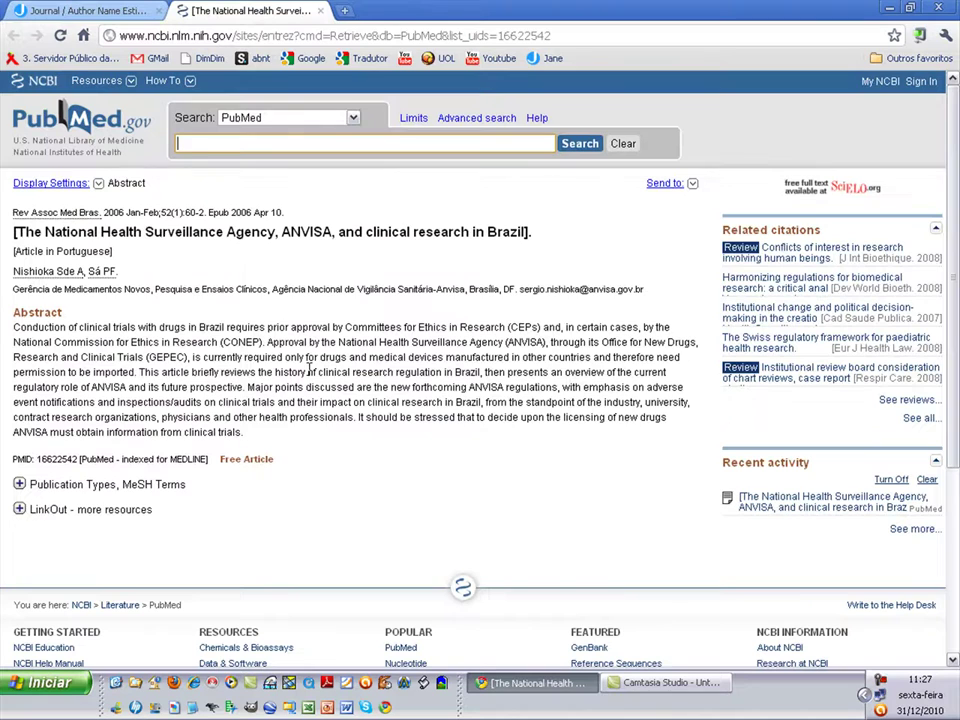
pyautogui.click(108, 15)
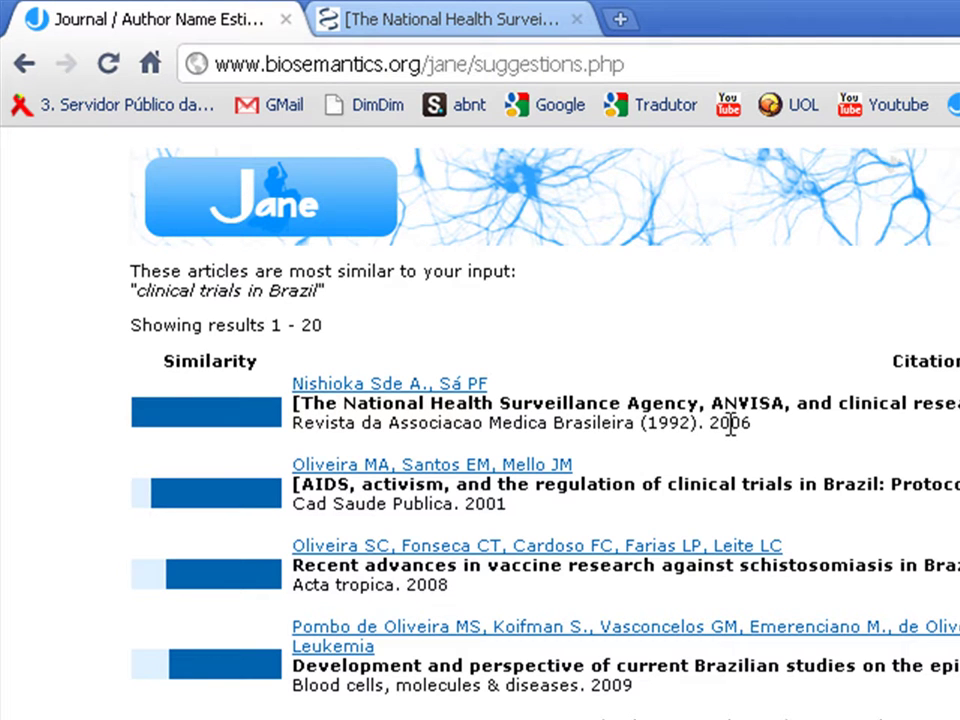
# Rerun the article search limited to English and PubMed Central journals, then return to the form
pyautogui.click(25, 66)
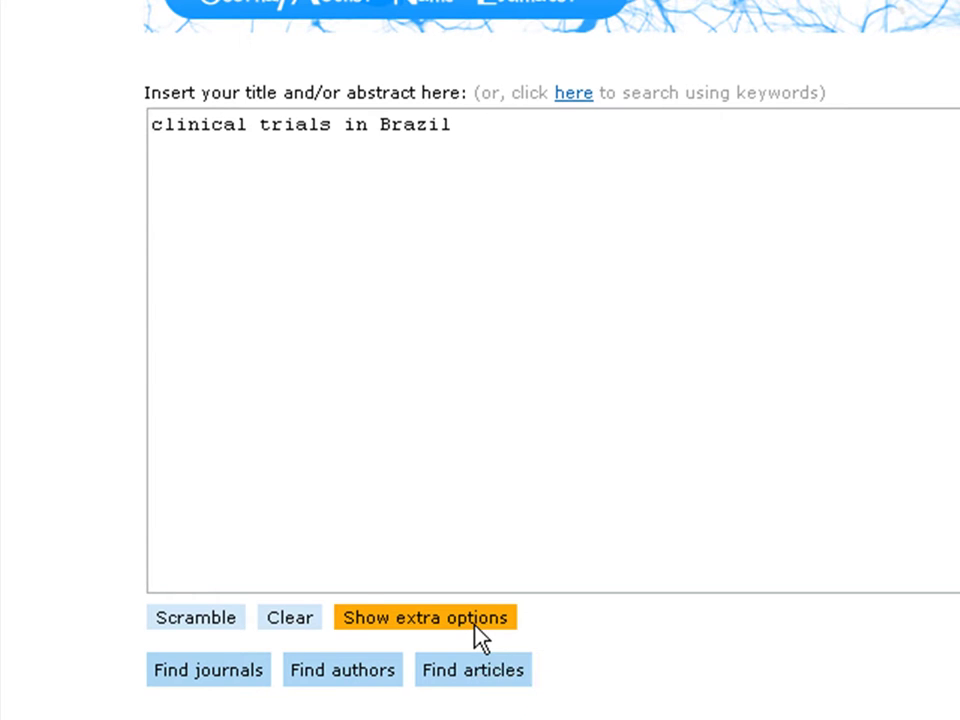
pyautogui.click(476, 626)
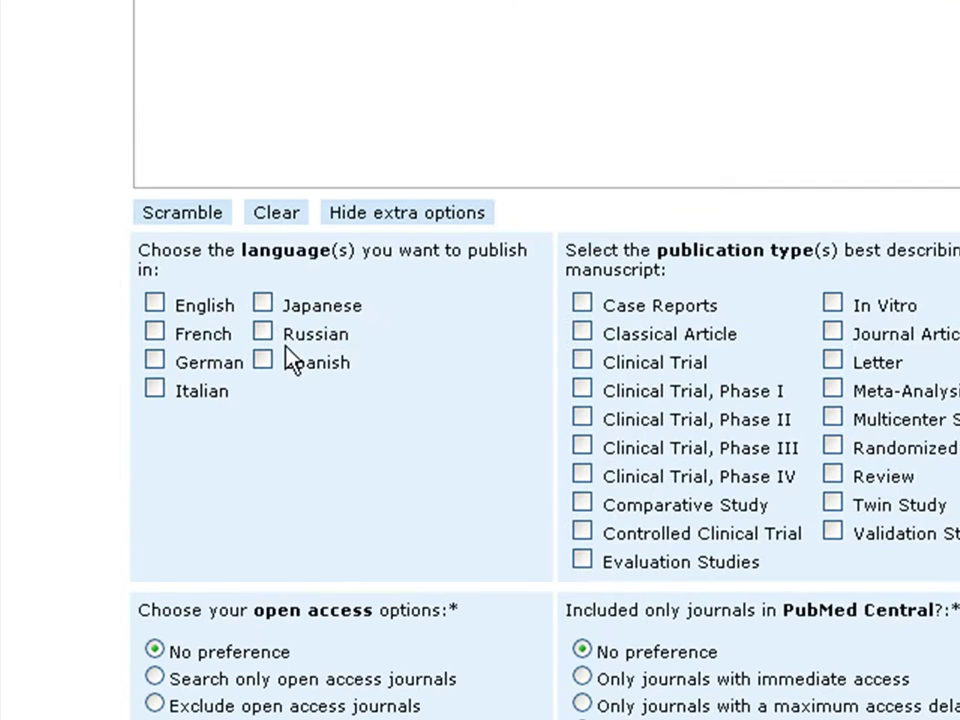
pyautogui.click(154, 308)
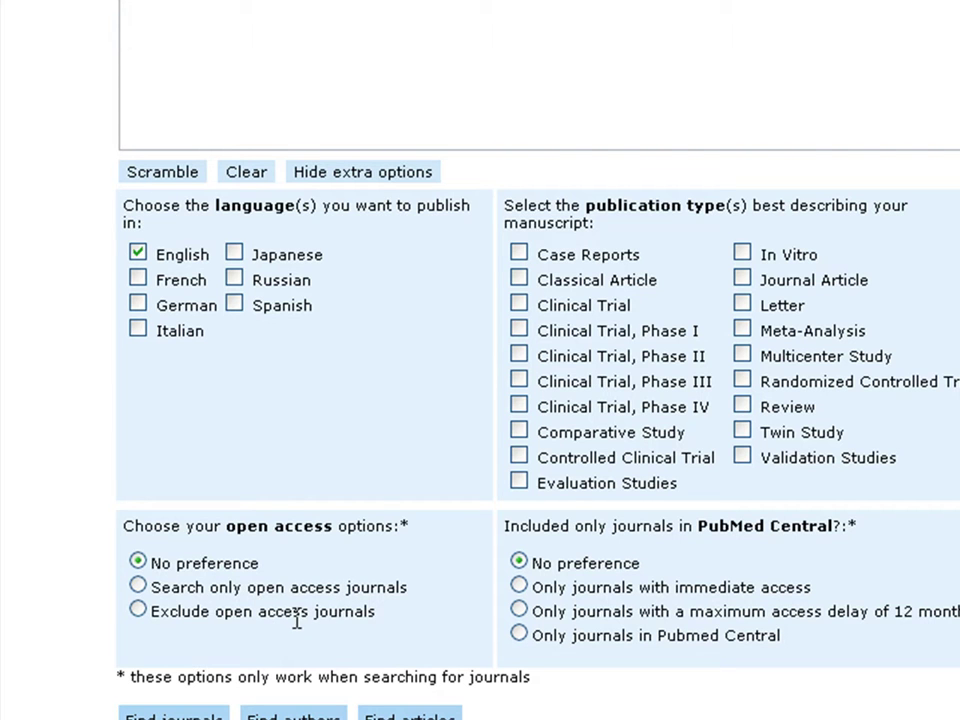
pyautogui.click(520, 634)
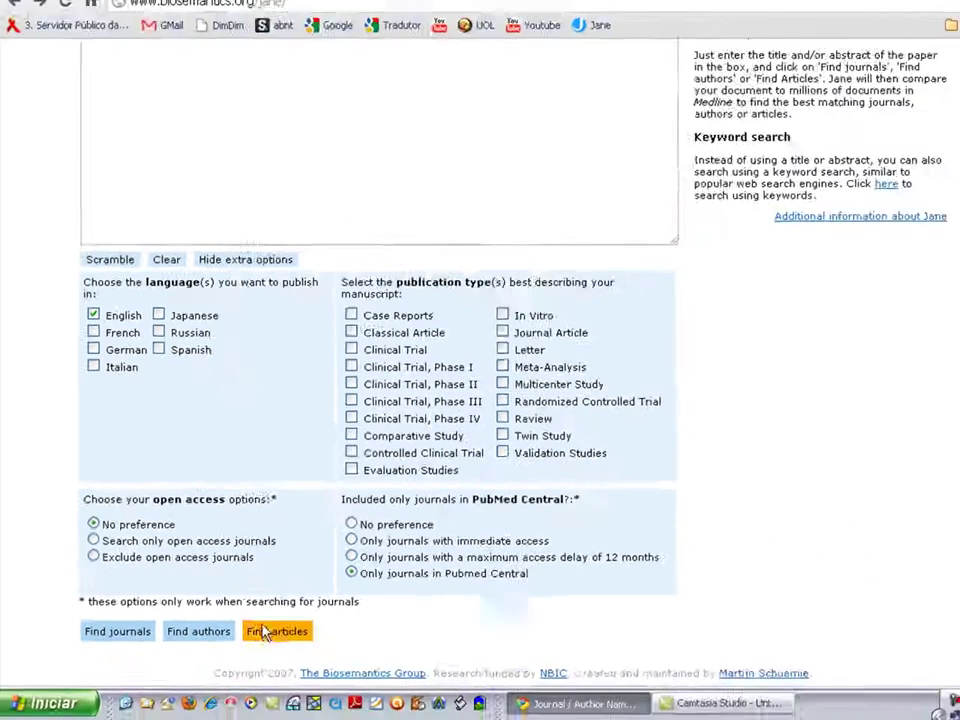
pyautogui.click(405, 716)
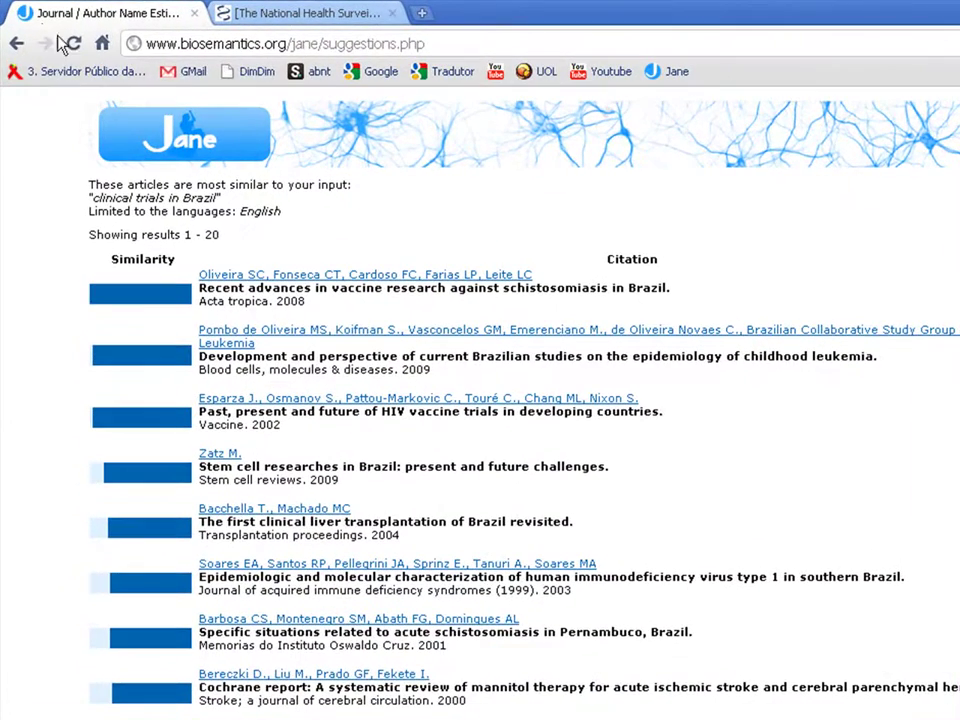
pyautogui.click(18, 44)
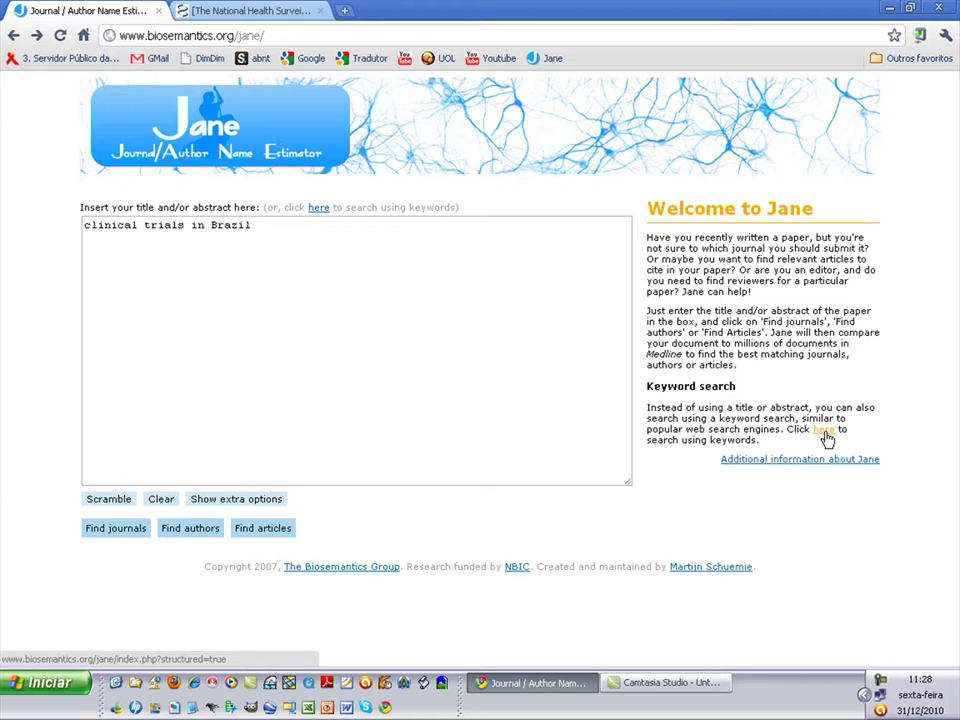
# Keyword-search articles for (malaria OR tuberculosis) AND "vaccine development", then return to the keyword form
pyautogui.click(823, 430)
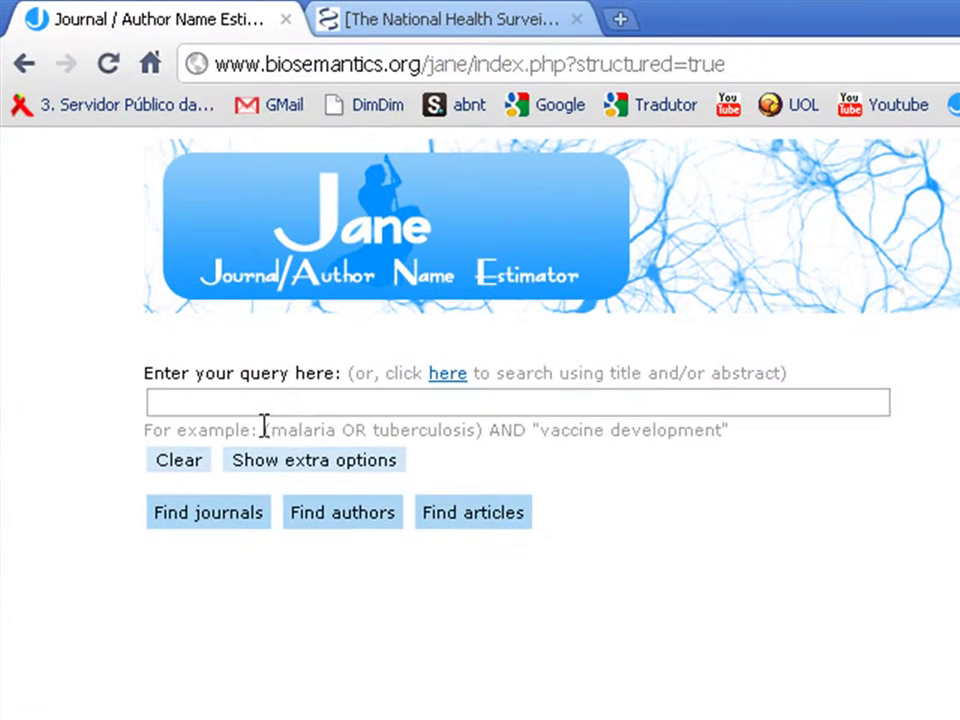
pyautogui.moveTo(150, 238); pyautogui.dragTo(166, 237)
pyautogui.moveTo(298, 428); pyautogui.dragTo(750, 436)
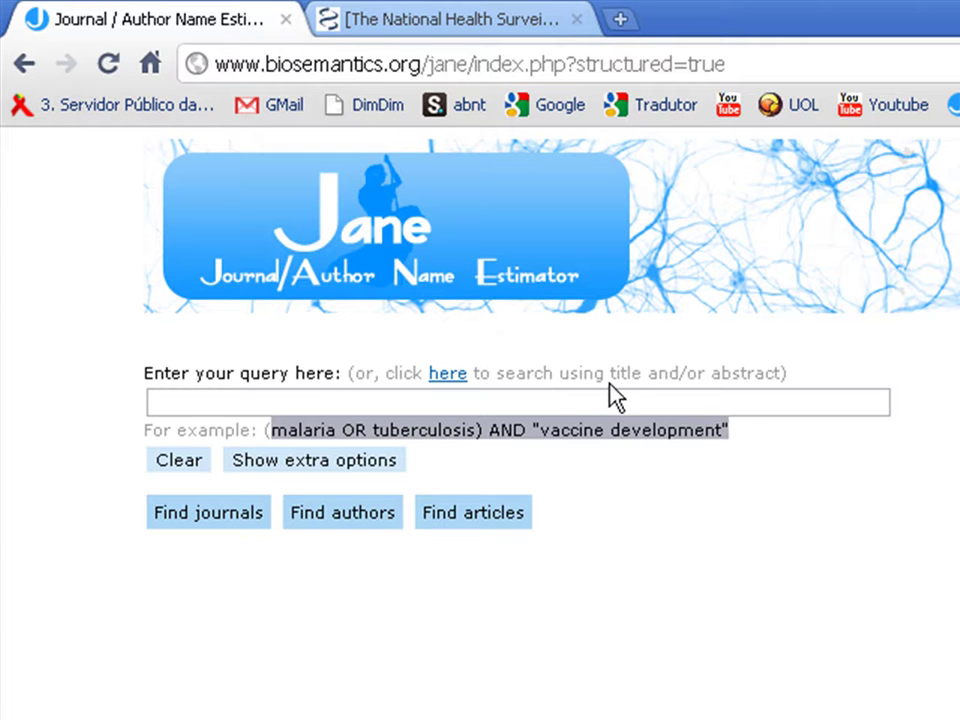
pyautogui.click(555, 395)
pyautogui.write('(')
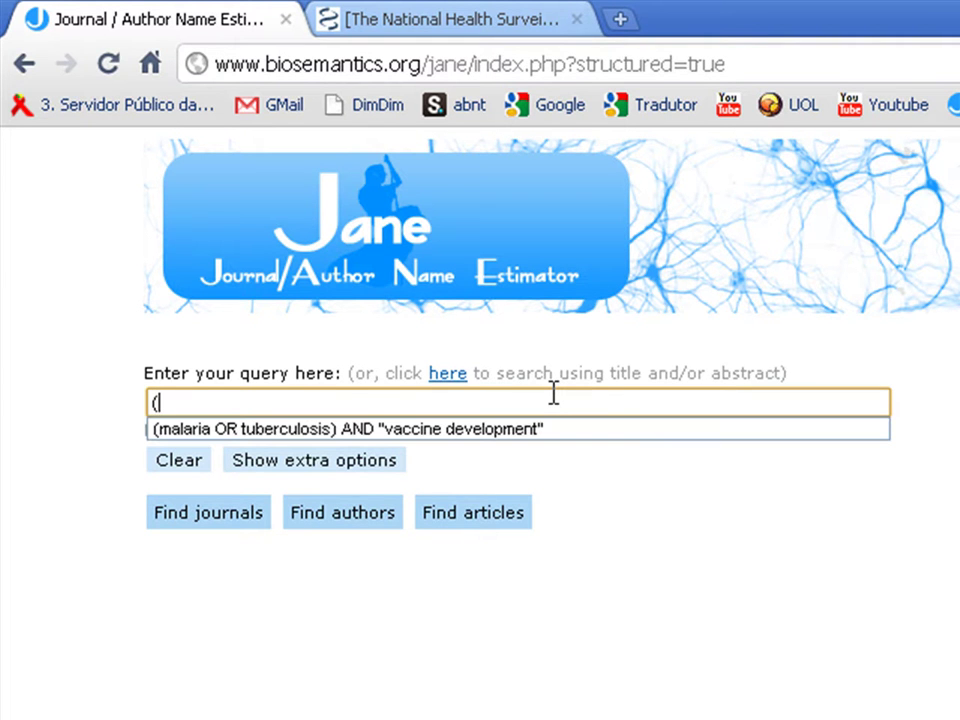
pyautogui.press('Down')
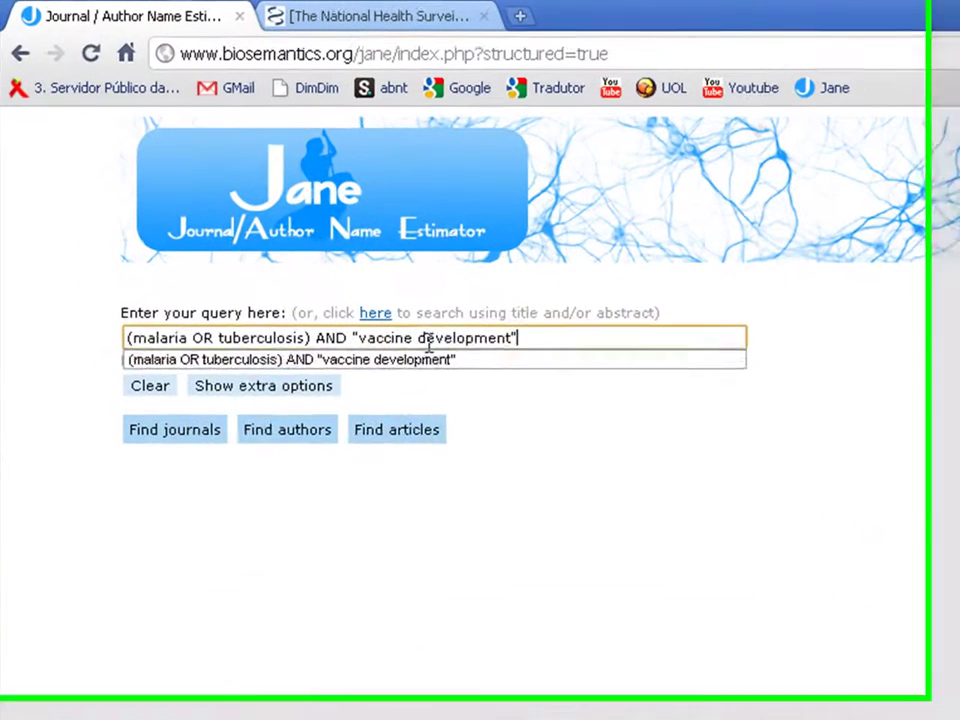
pyautogui.click(420, 452)
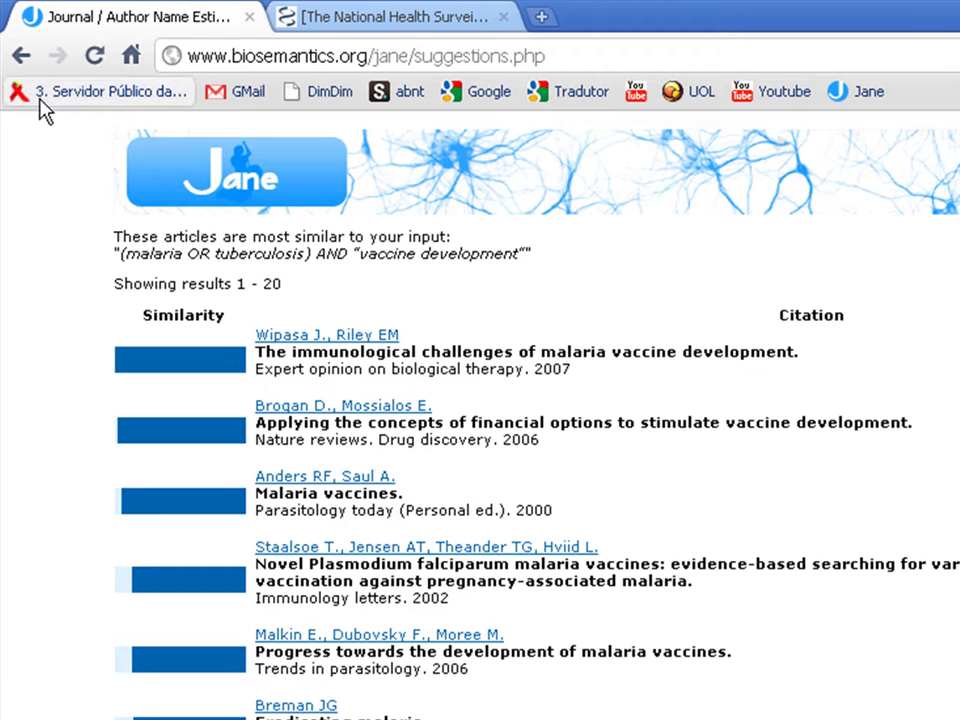
pyautogui.click(22, 57)
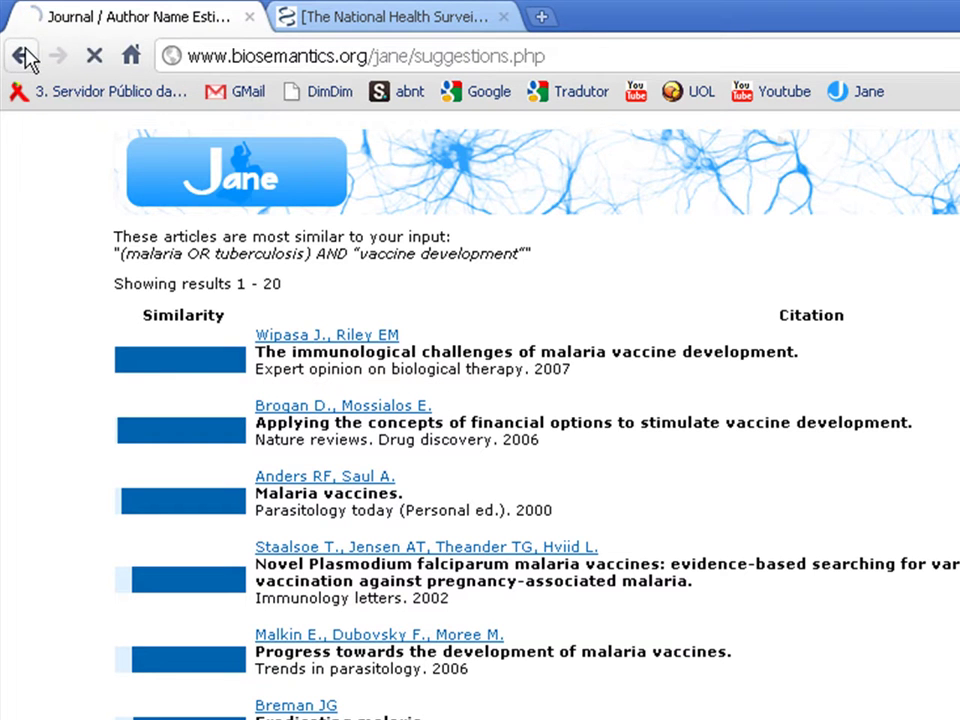